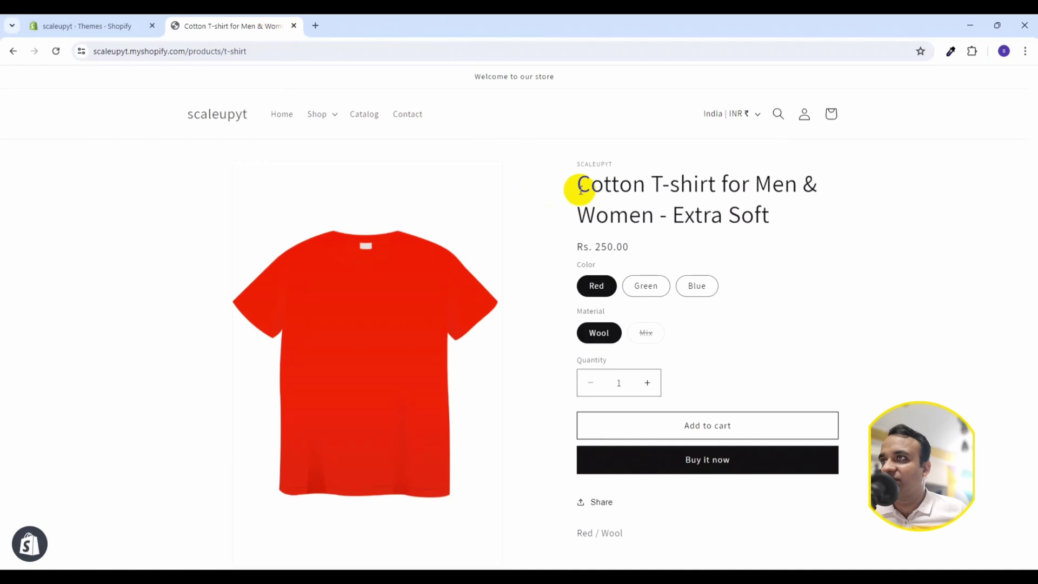
- Open developer tools on the product page, then close them to restore the desktop layout
right_click(530, 235)
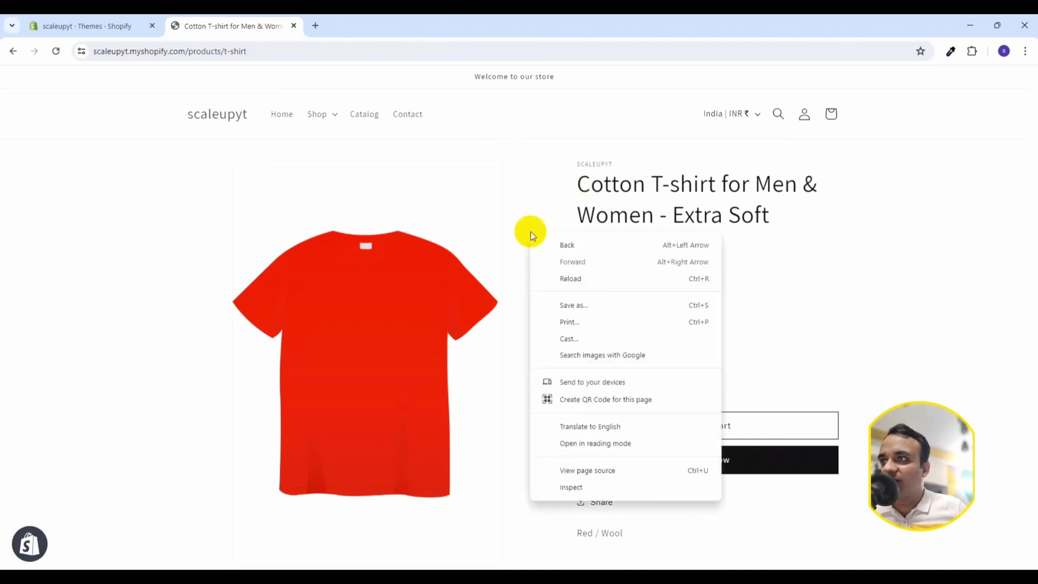
click(568, 486)
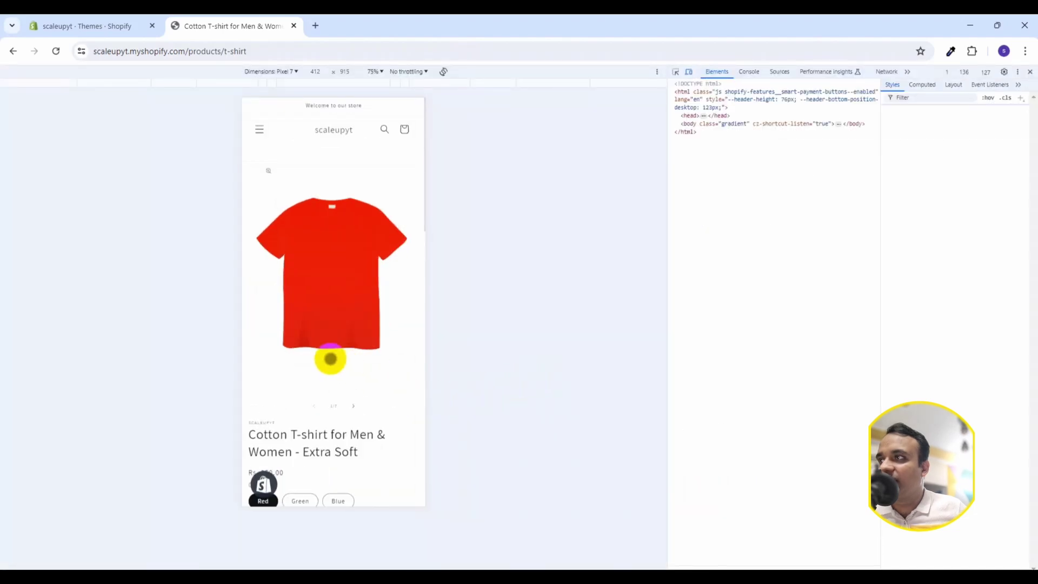
scroll(330, 359, down, 2)
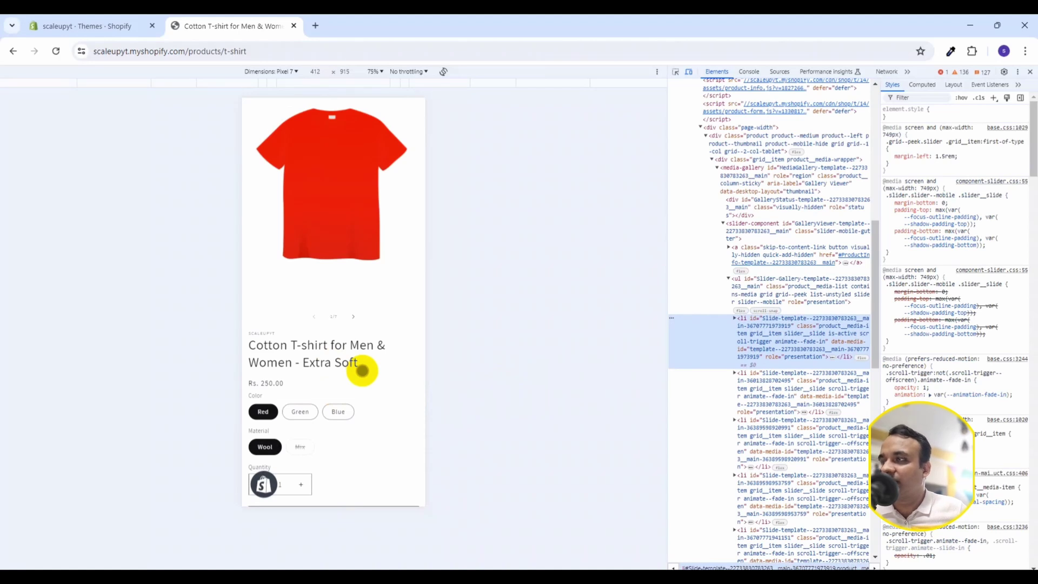
scroll(362, 370, down, 2)
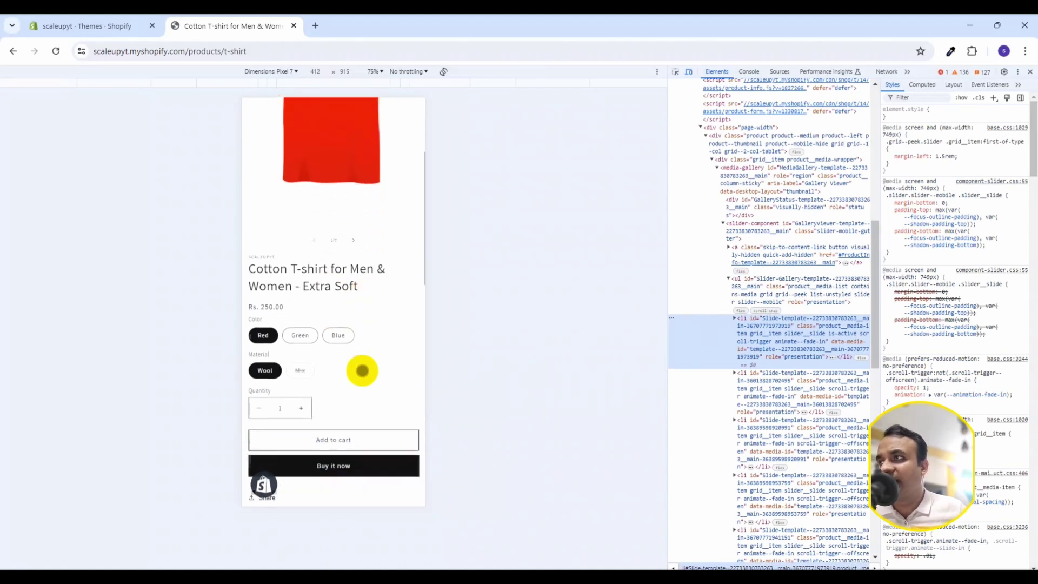
scroll(362, 370, up, 3)
scroll(362, 370, up, 1)
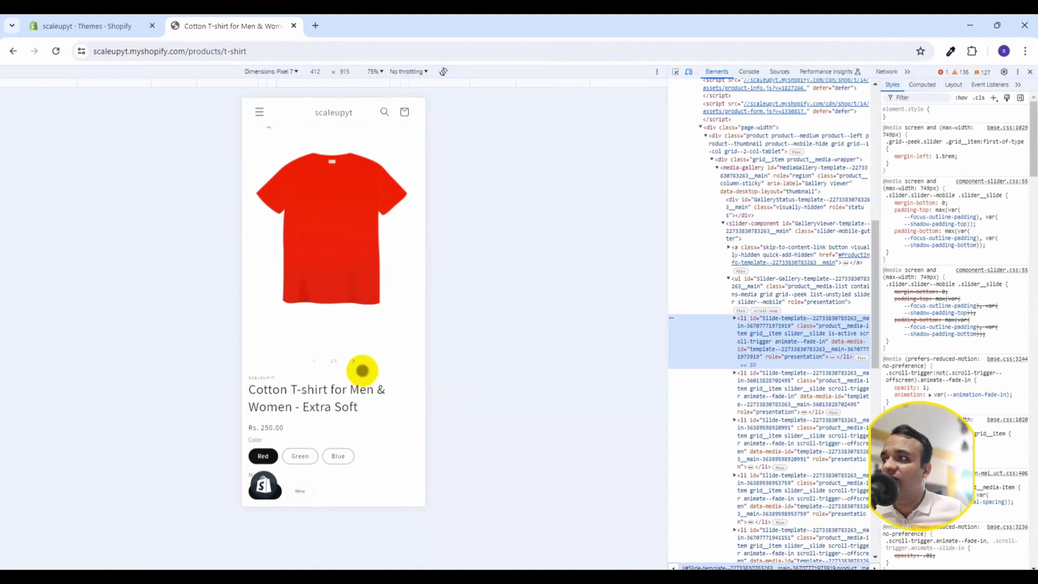
click(1030, 72)
scroll(842, 275, up, 1)
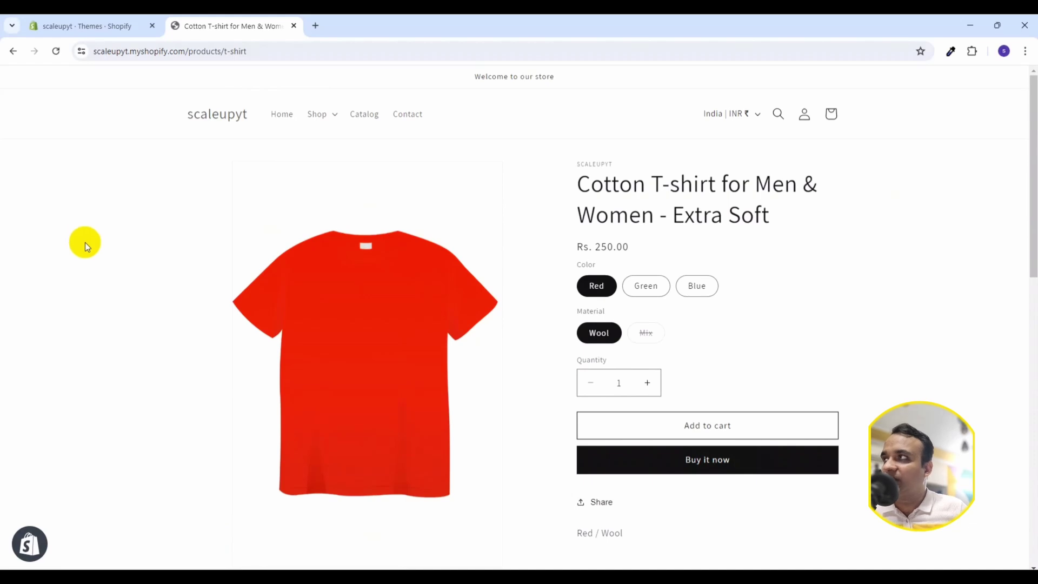
- Open the Dawn theme's code editor from Themes and start filtering files for base
click(79, 32)
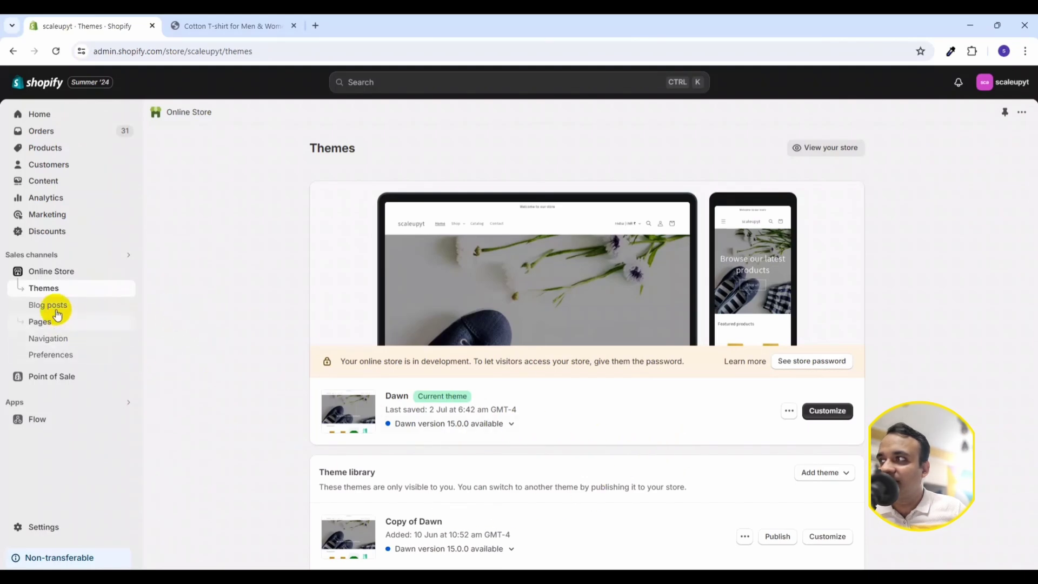
click(789, 413)
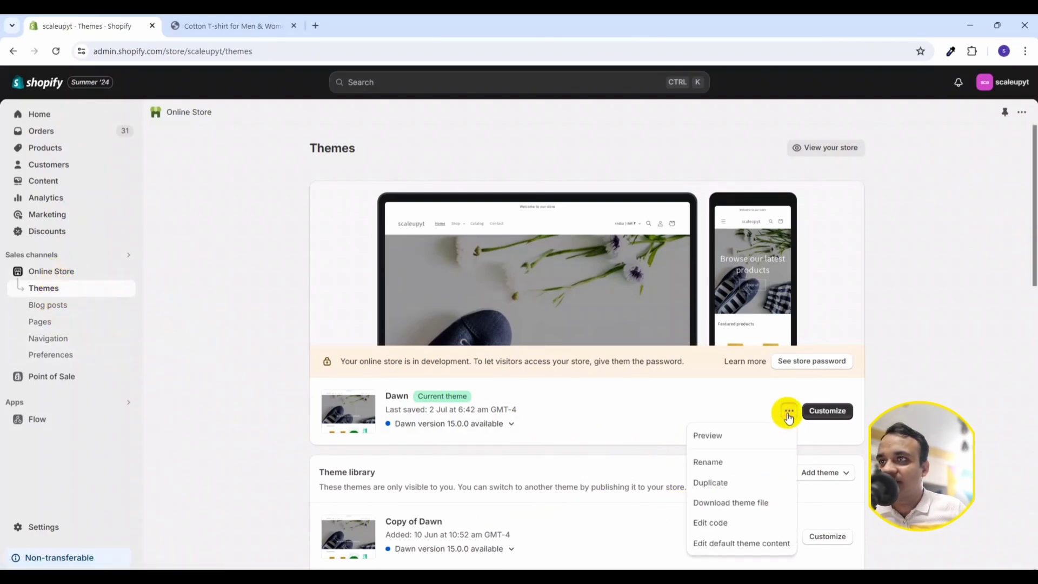
click(722, 526)
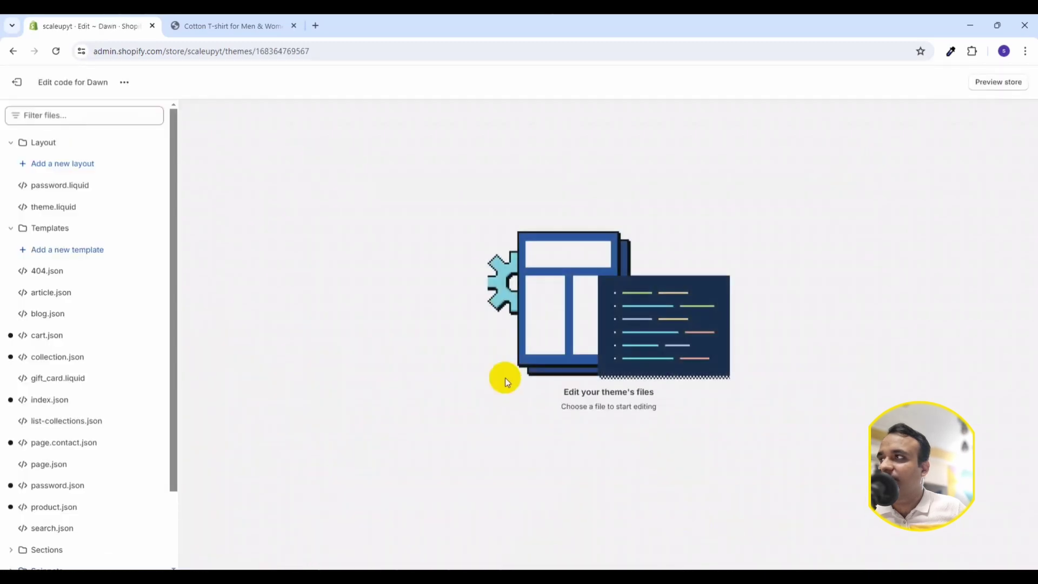
click(68, 115)
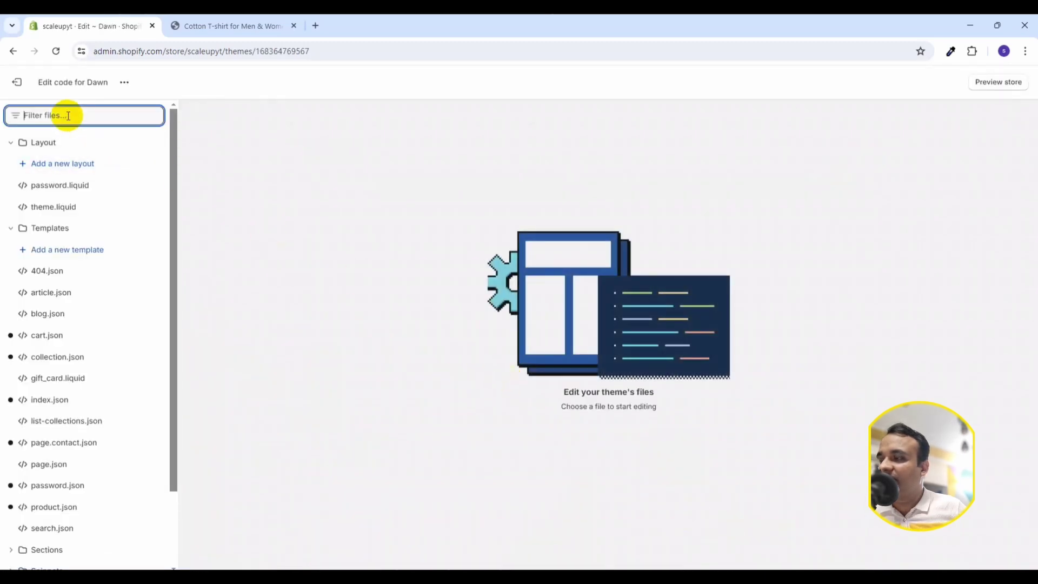
text(ba)
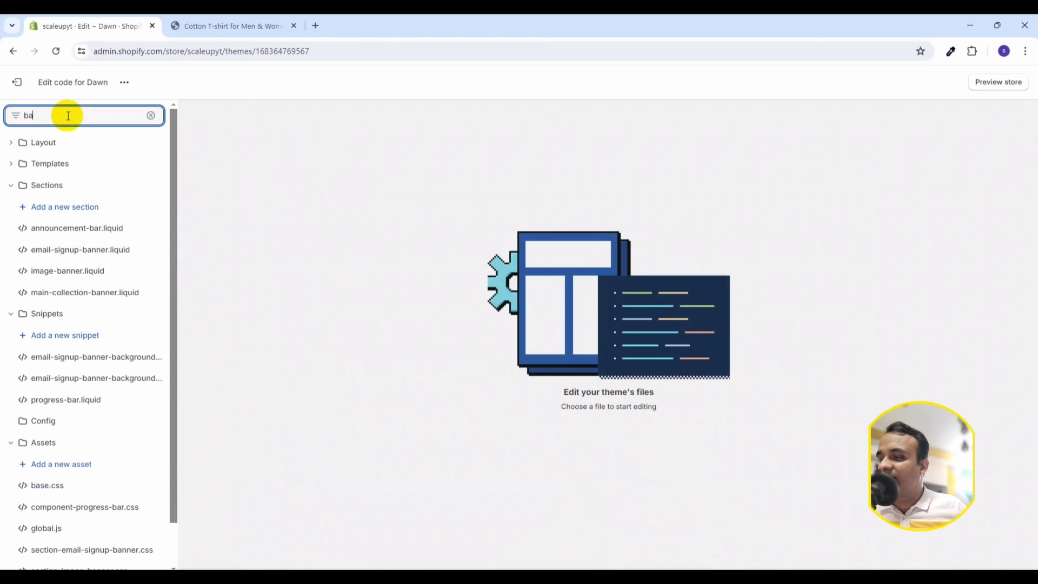
text(se.css)
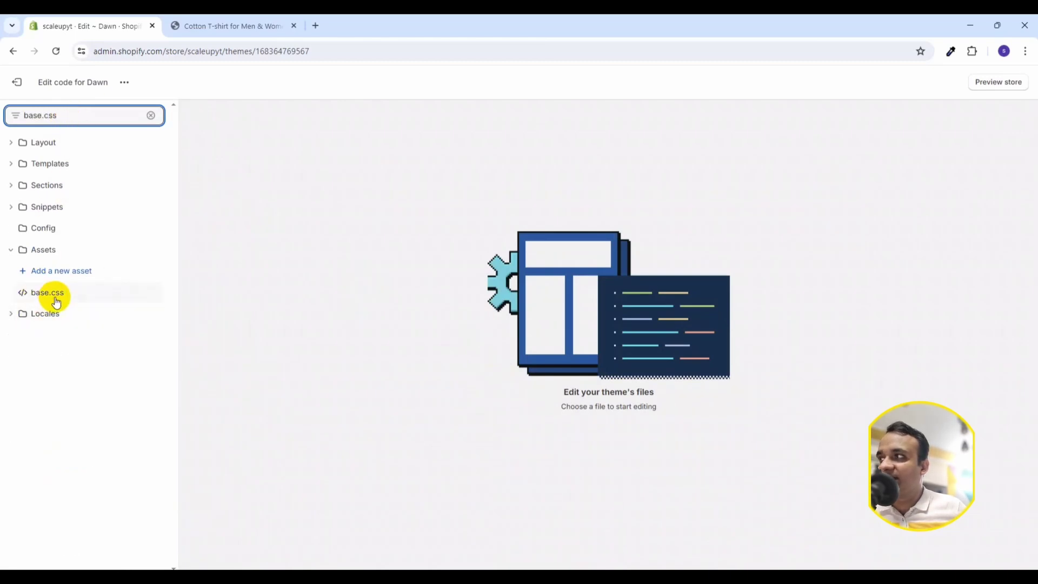
click(50, 293)
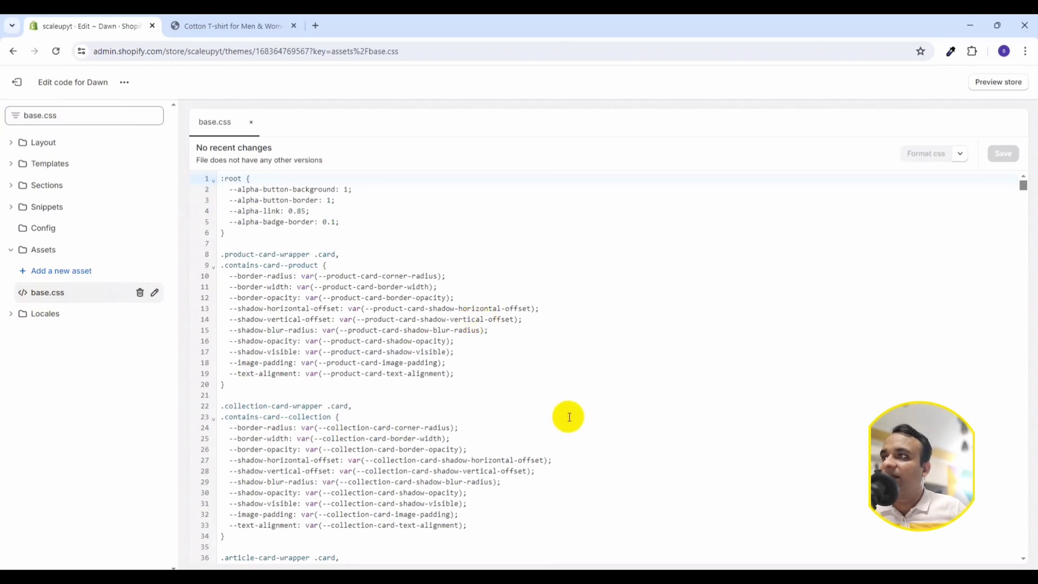
scroll(569, 418, down, 5)
scroll(568, 418, down, 5)
scroll(569, 417, down, 5)
scroll(568, 417, down, 5)
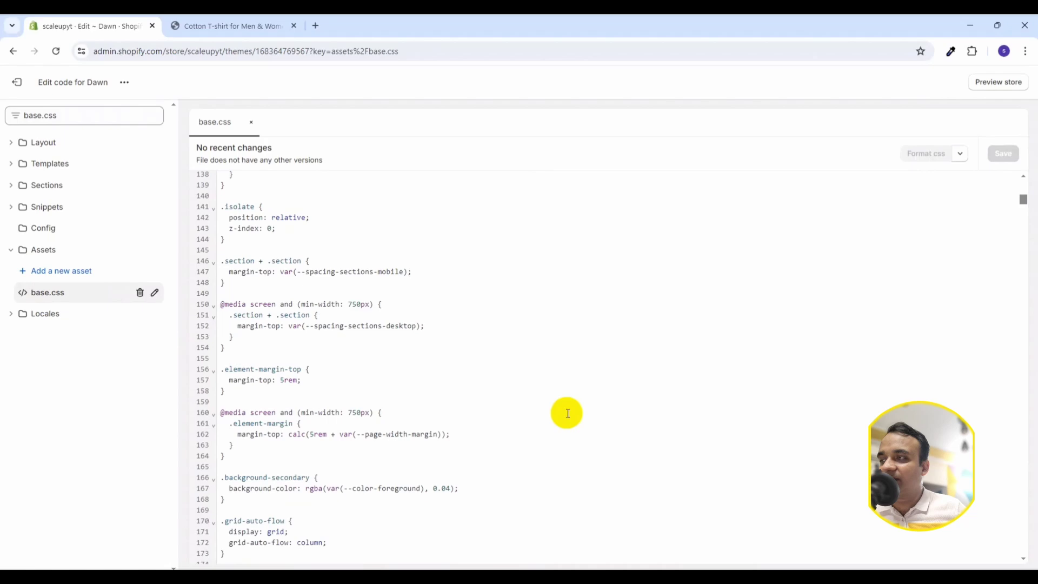
scroll(567, 414, down, 5)
scroll(566, 413, down, 5)
scroll(567, 414, down, 5)
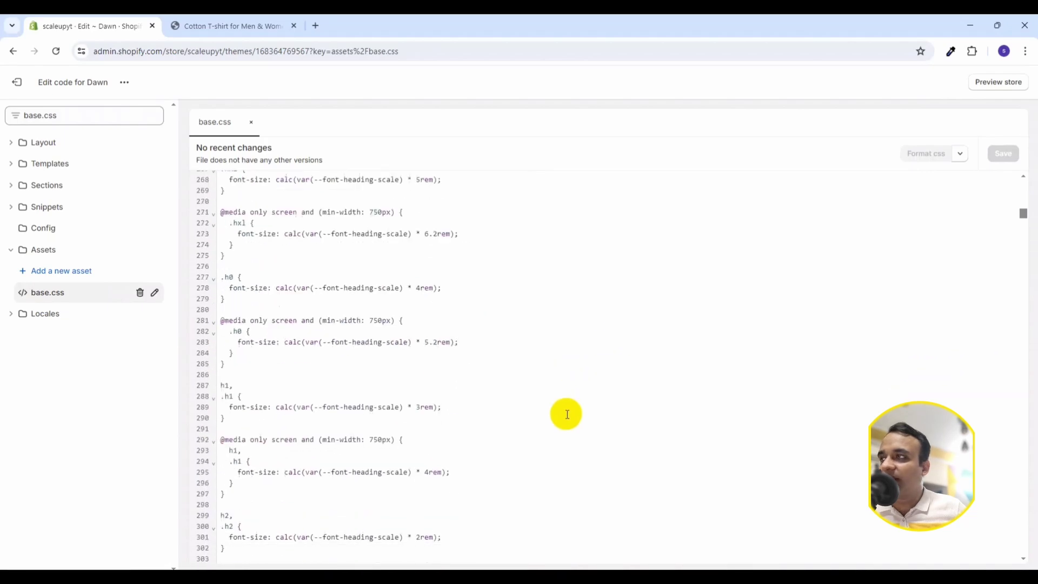
scroll(568, 414, down, 5)
scroll(567, 413, down, 5)
scroll(566, 414, down, 5)
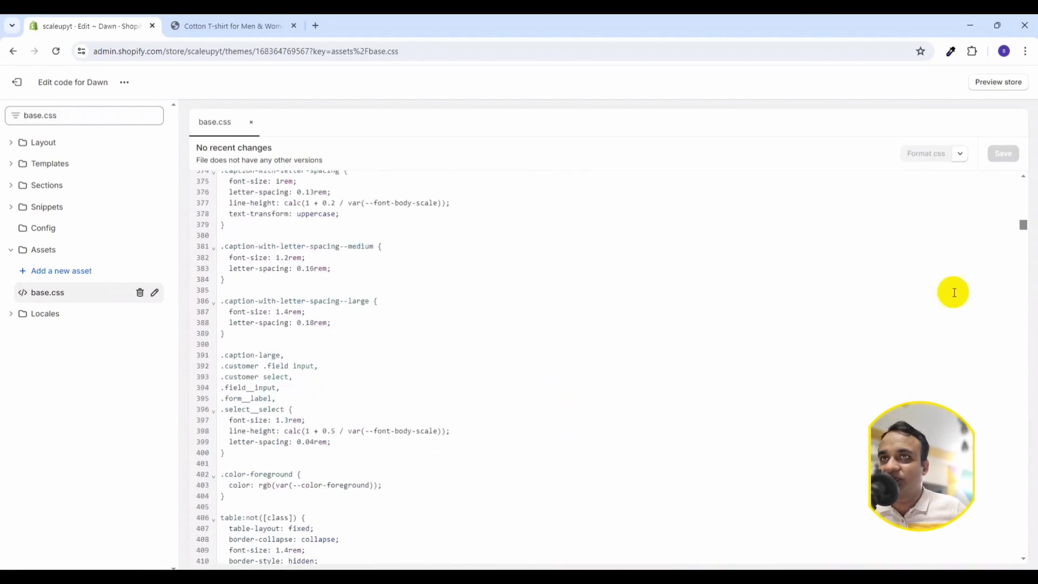
drag(1023, 225, 1023, 551)
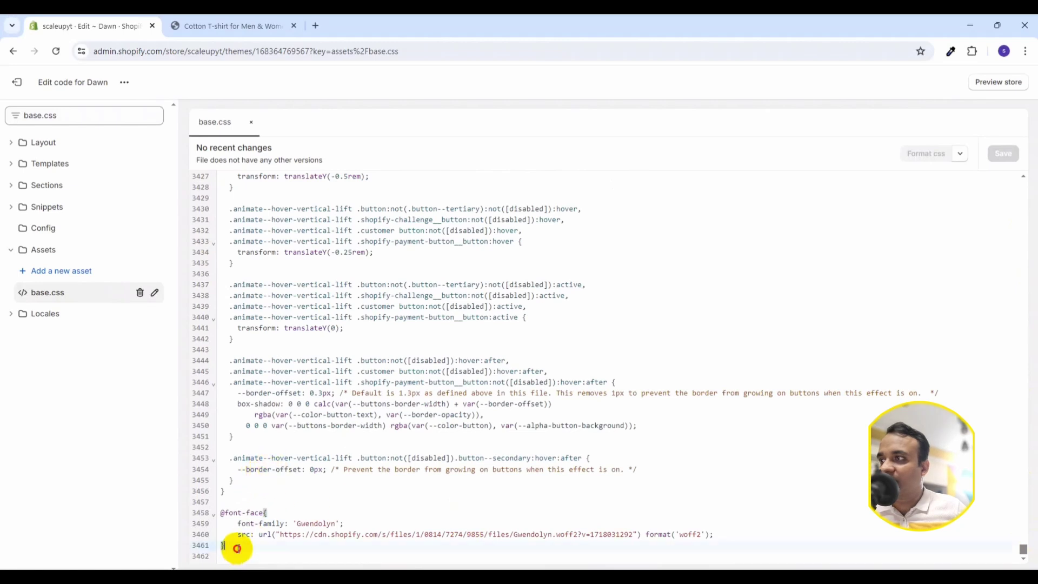
key(Return)
key(Return)
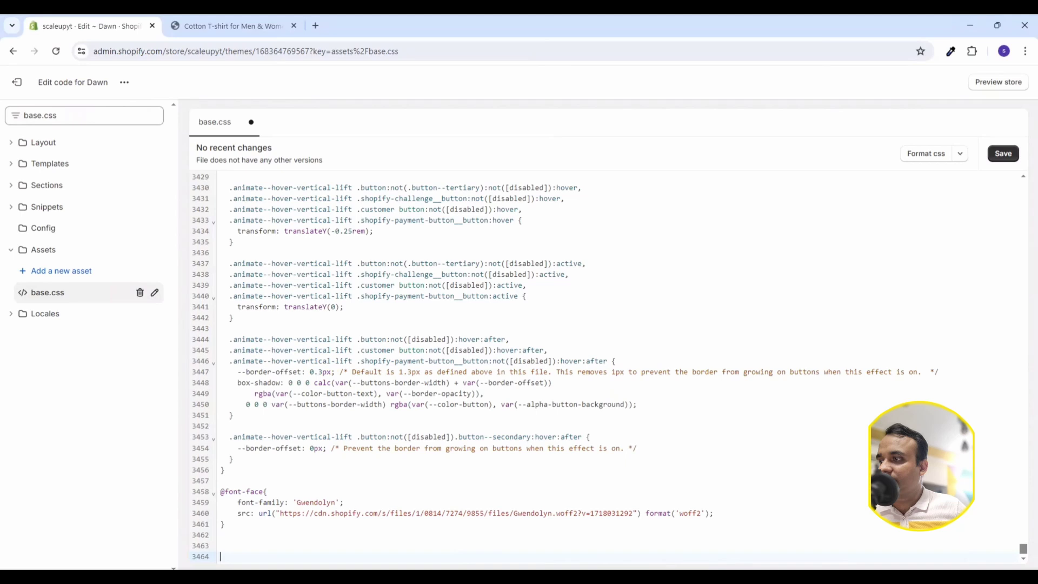
- Paste the max-width 760px .product__title h1 media query at line 3464 and save
text(@media only screen and (max-width: 769px) {     .product__title h1 {   display: block;   font-size: 1.17em;   margin-top: 1em;   margin-bottom: 1em;   margin-left: 0;   margin-right: 0;     } })
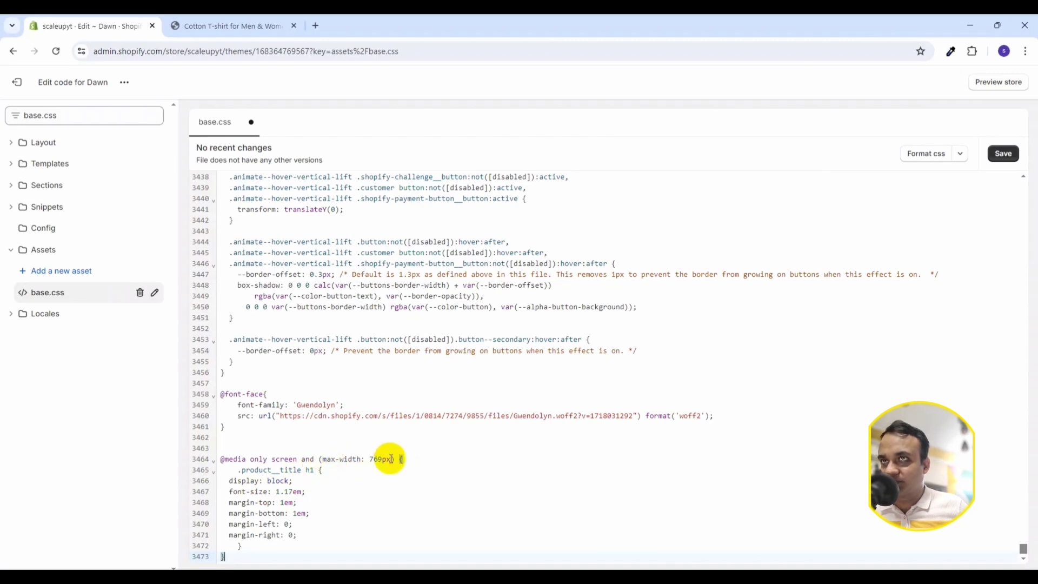
click(1003, 161)
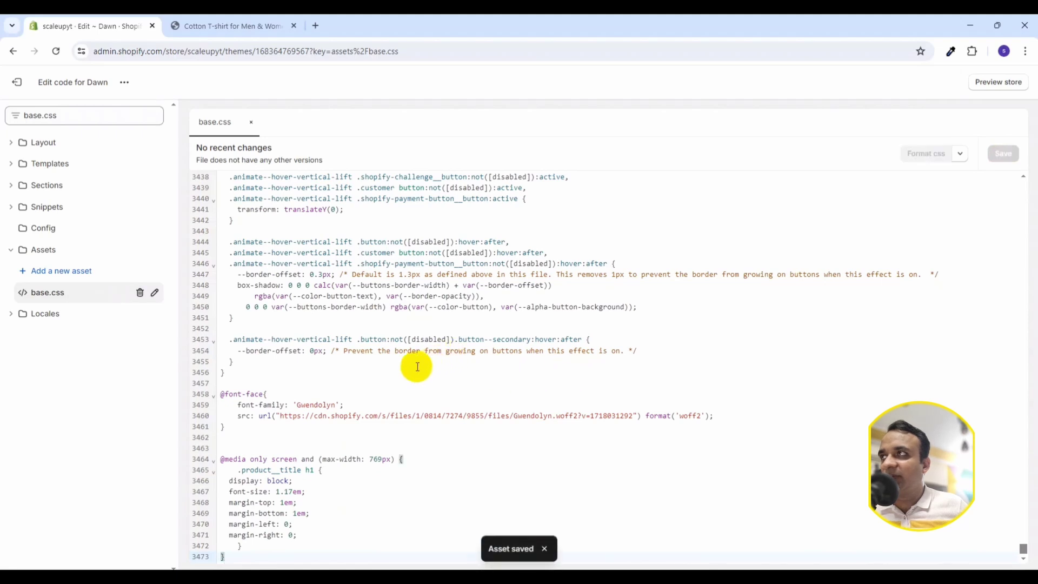
- Reload the Cotton T-shirt page, check it in DevTools phone emulation, then return to base.css
click(230, 29)
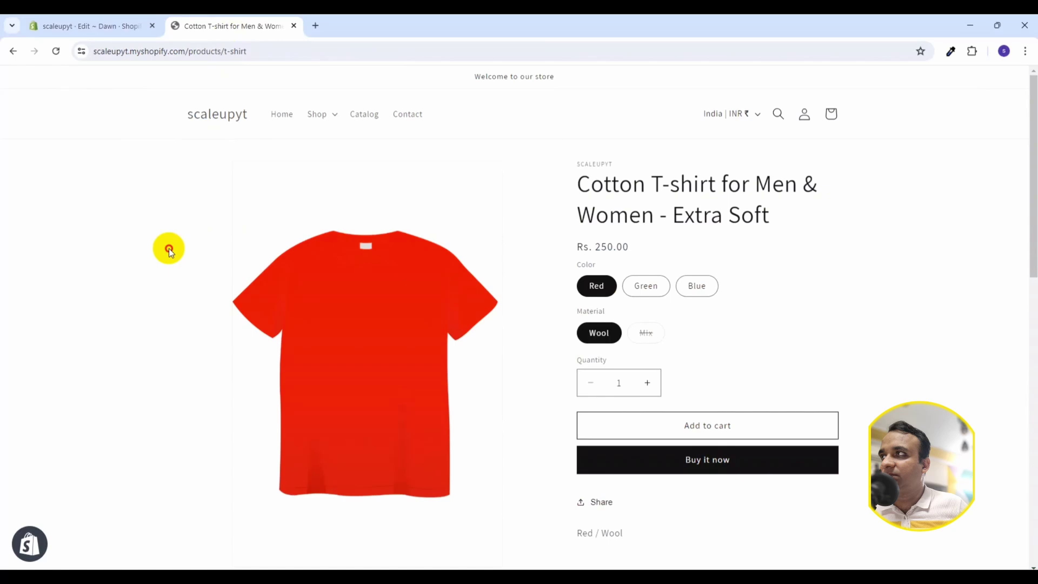
click(55, 54)
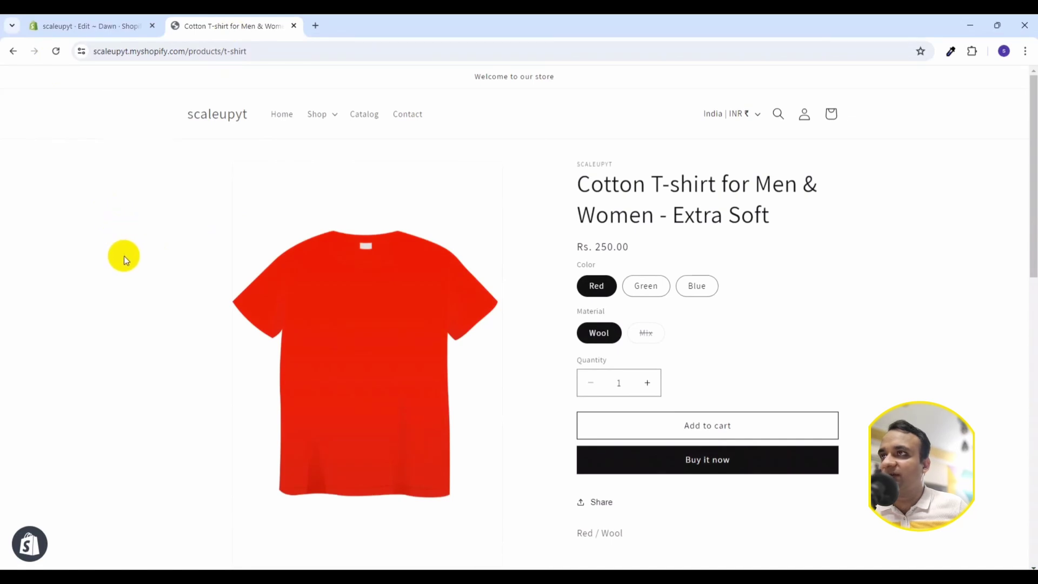
right_click(125, 257)
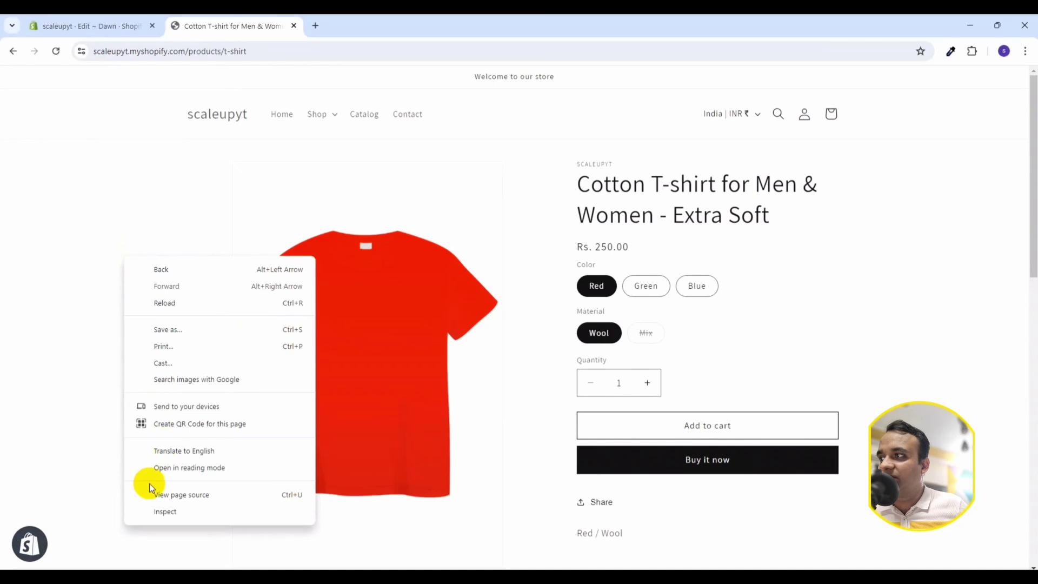
click(165, 512)
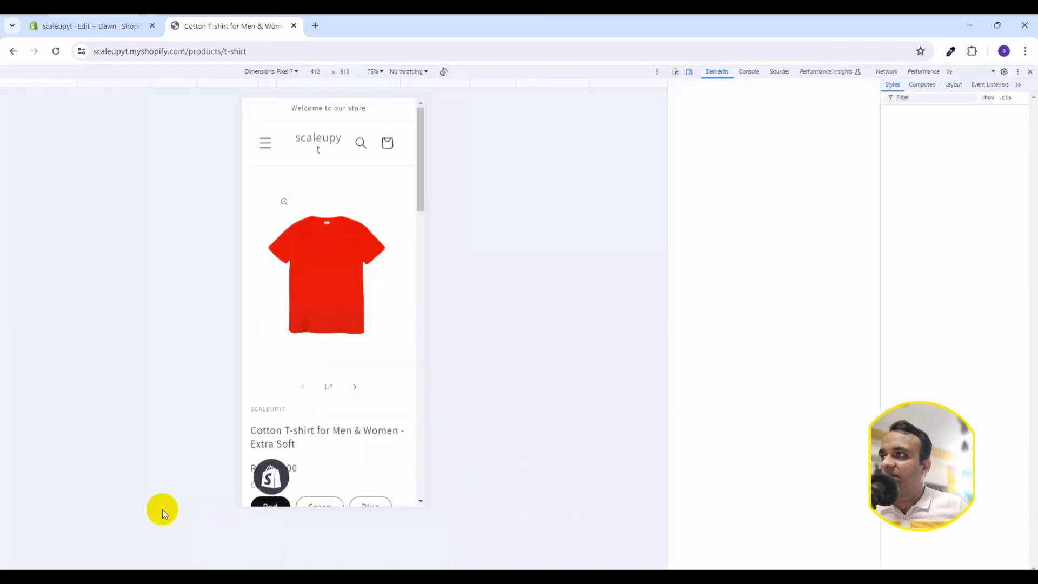
click(55, 50)
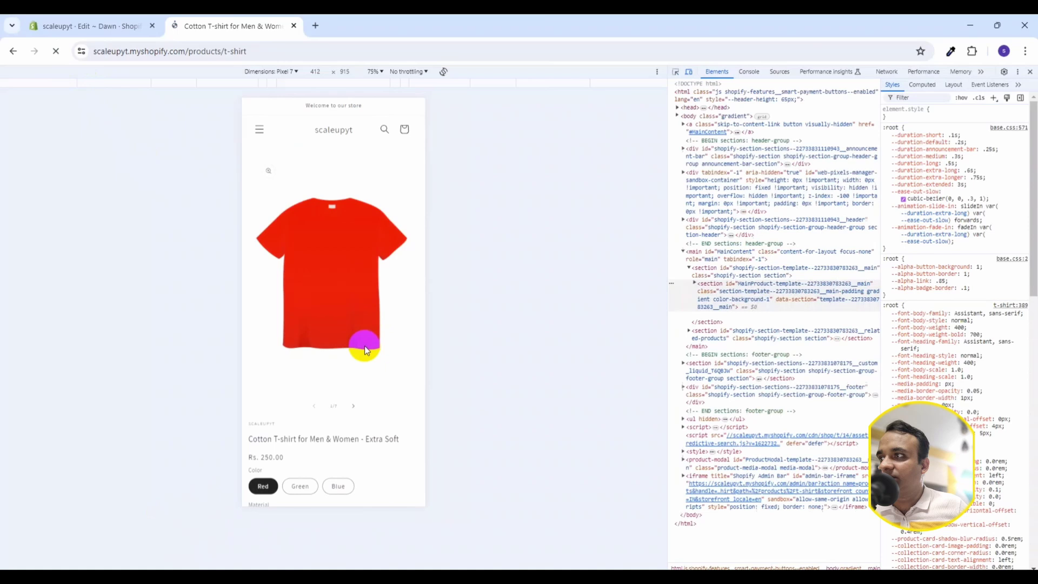
scroll(365, 335, down, 1)
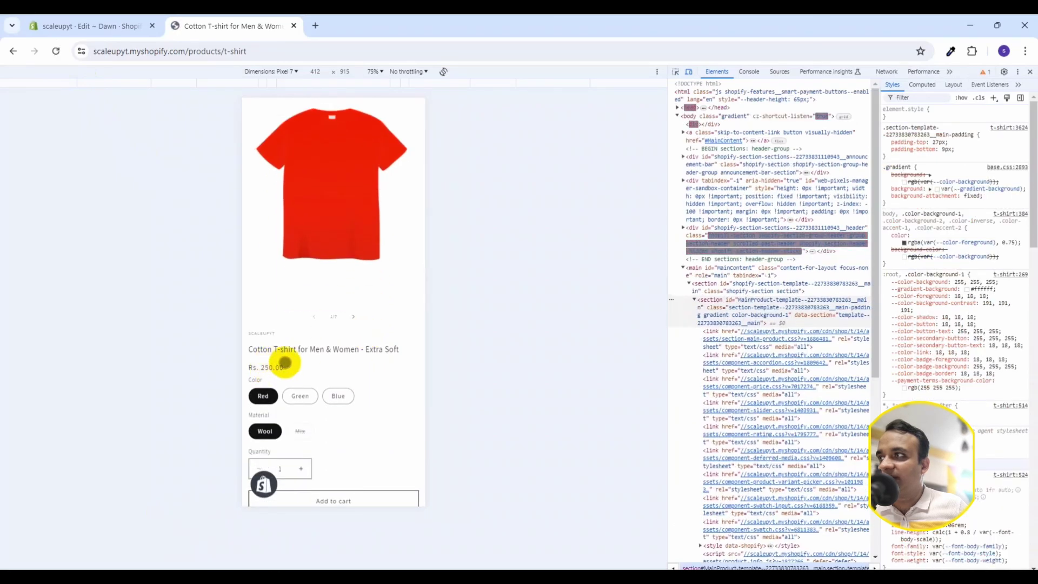
scroll(287, 366, up, 1)
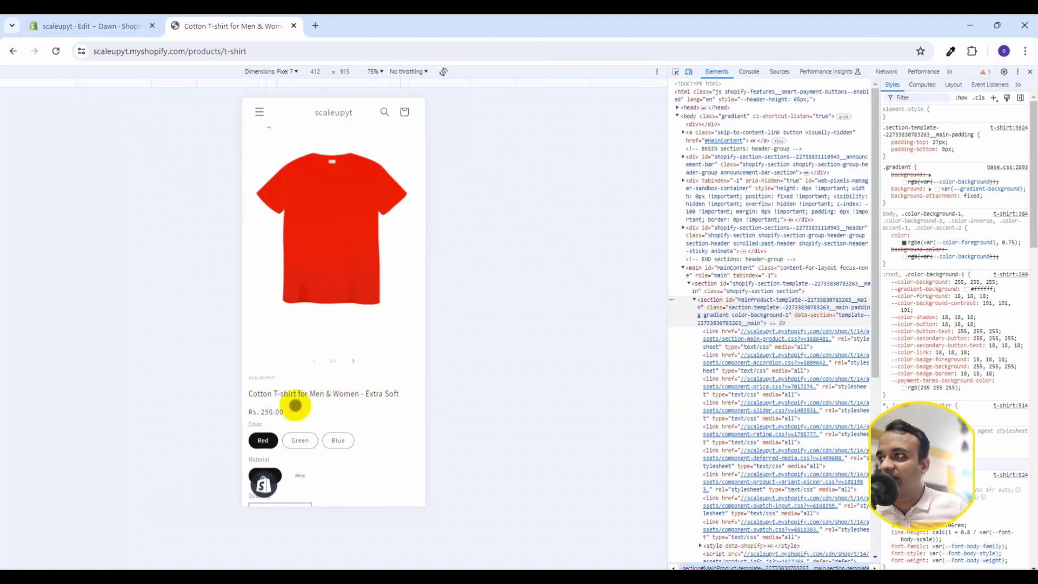
click(117, 26)
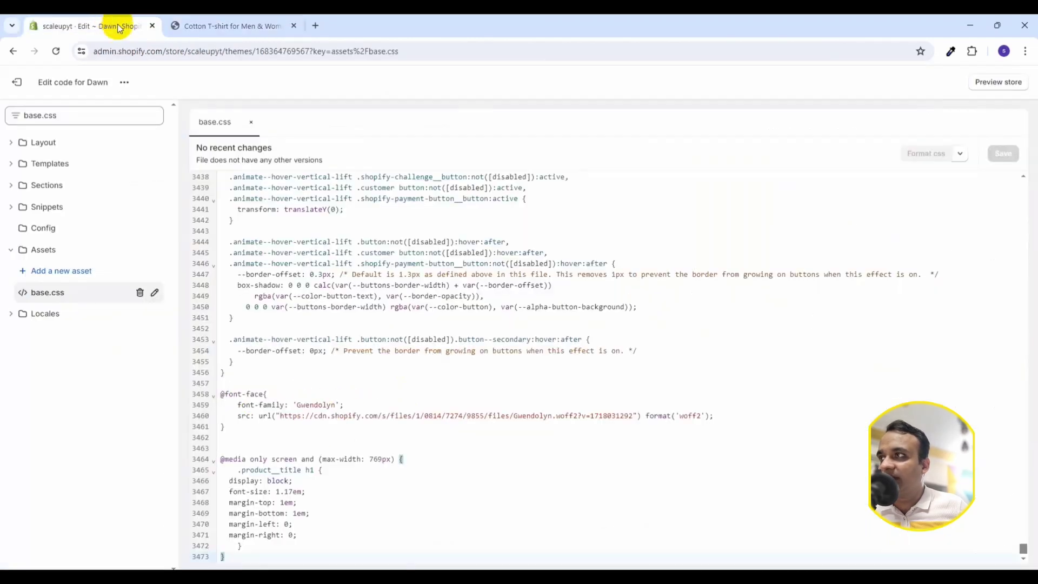
scroll(362, 395, down, 1)
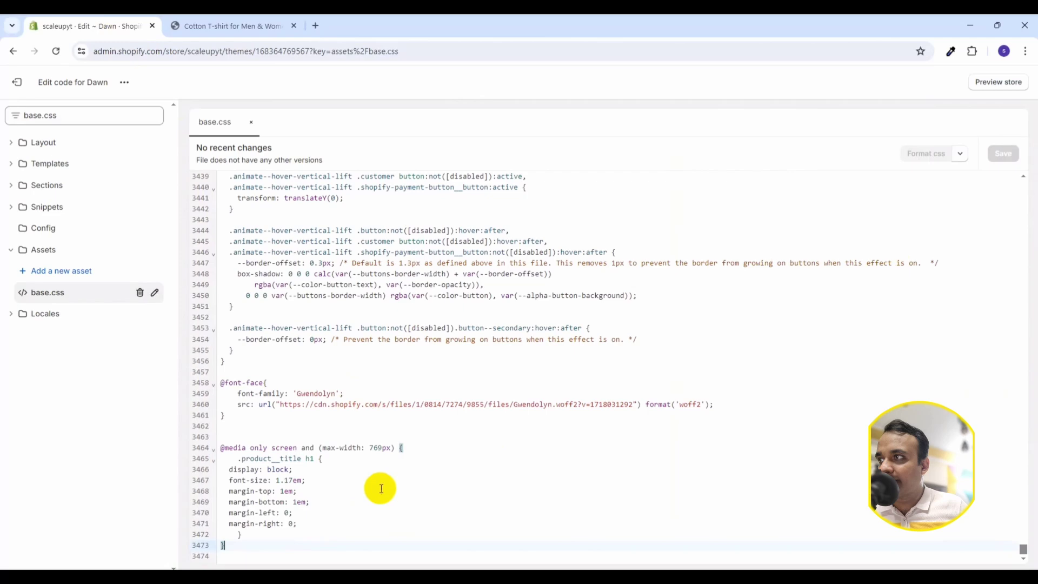
- Change the mobile title font-size on line 3467 from 1.17em to 1.25em
click(286, 481)
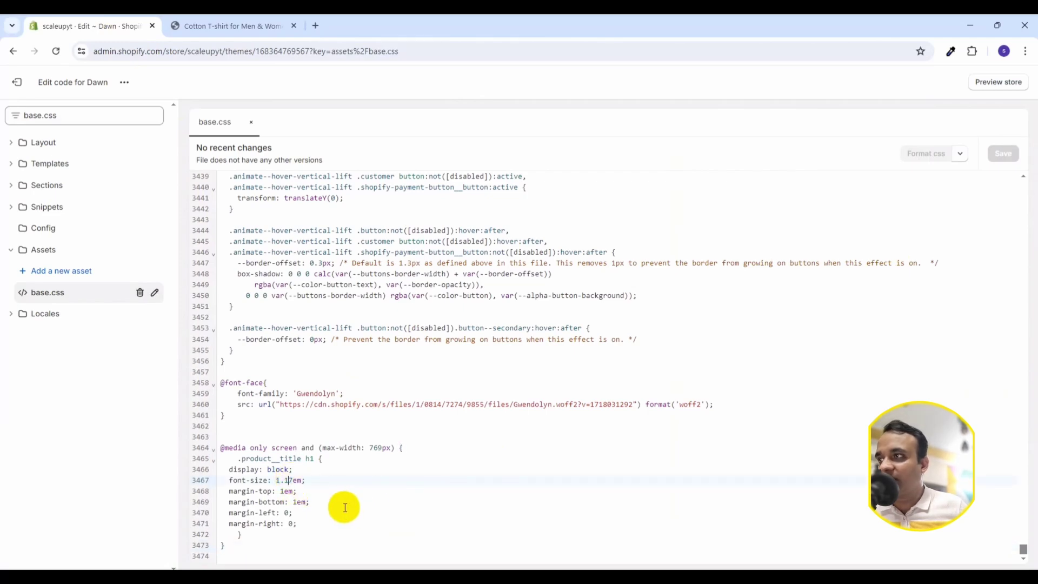
click(212, 26)
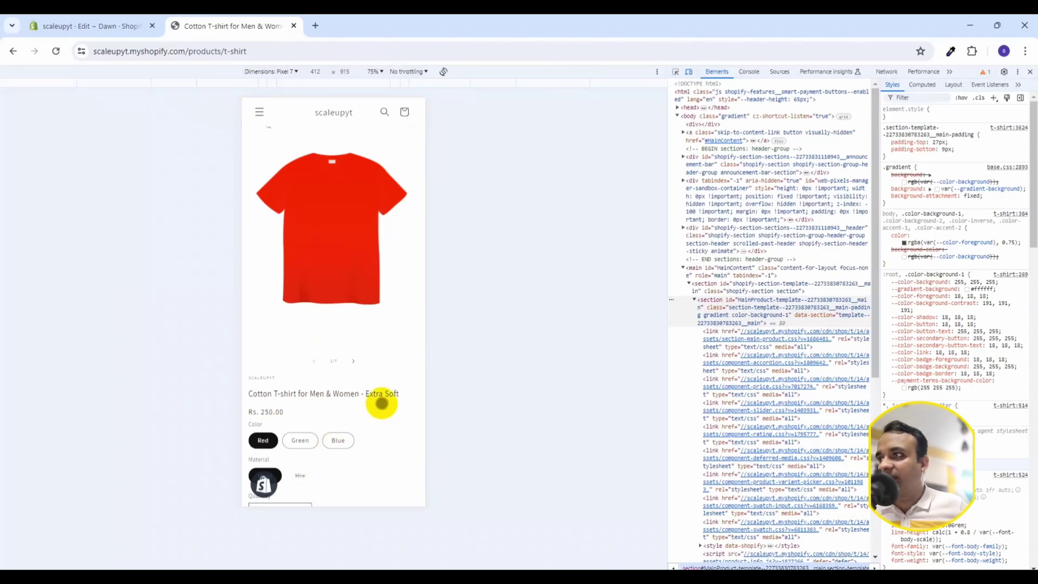
click(125, 25)
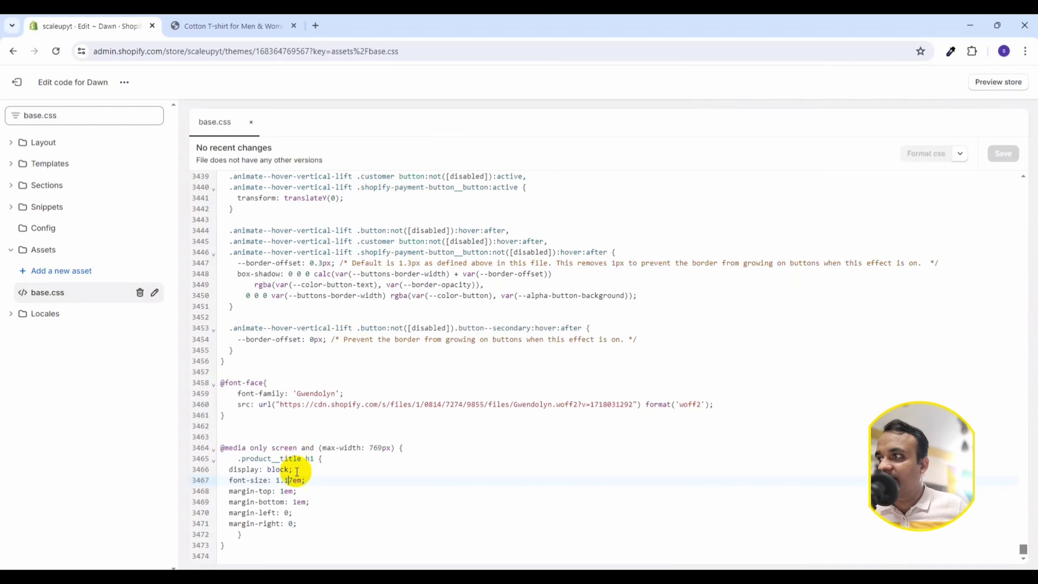
key(Right)
key(BackSpace)
key(BackSpace)
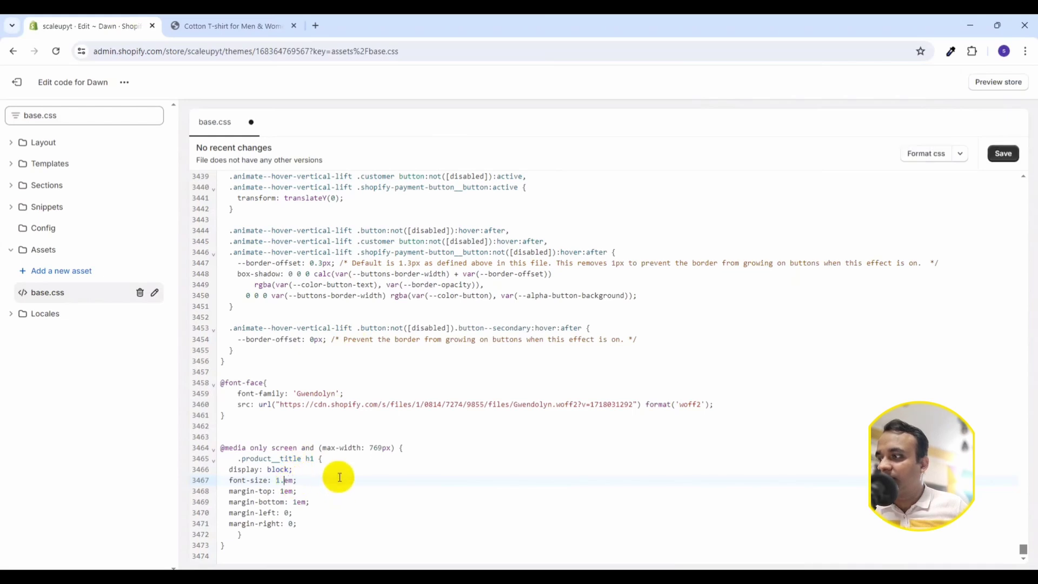
text(25)
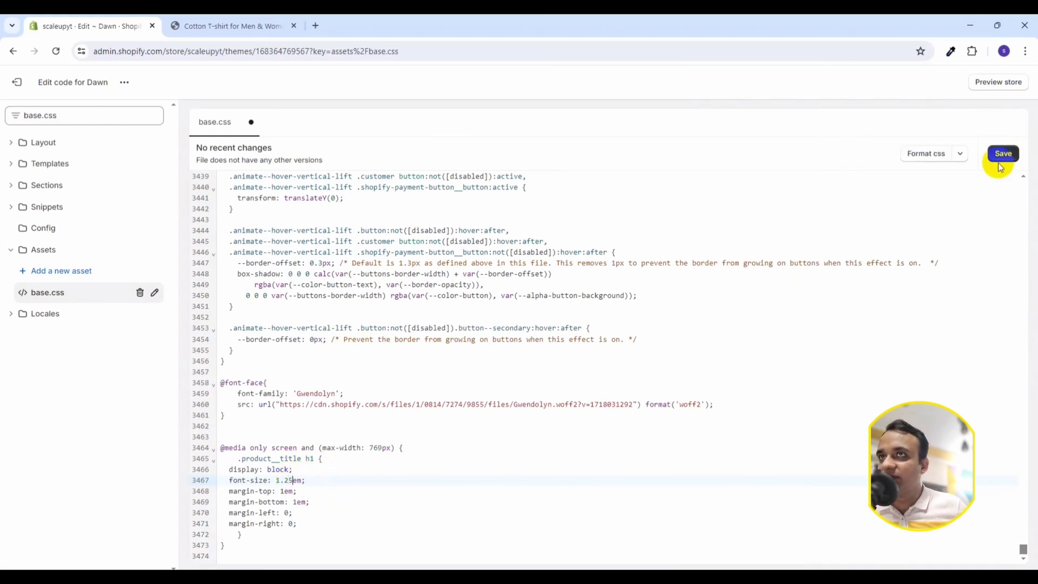
- Save base.css and reload the T-shirt page in the mobile preview
click(1004, 160)
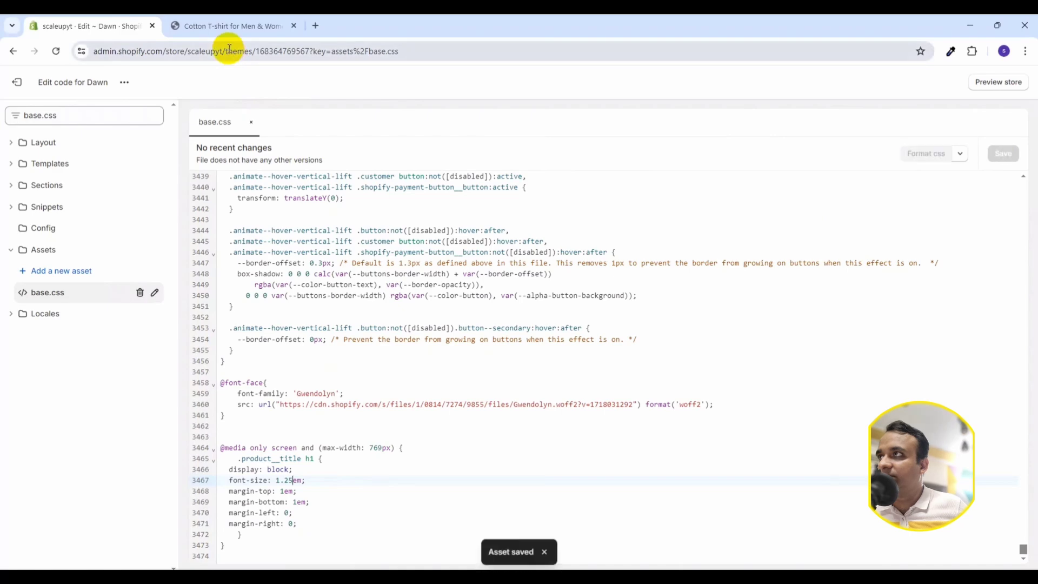
click(234, 26)
click(57, 53)
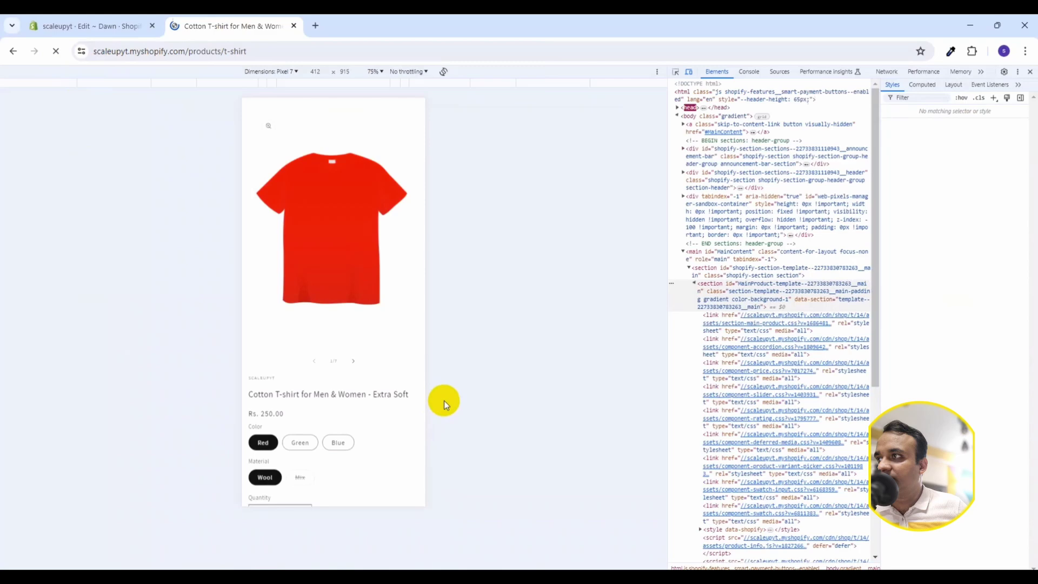
- Save the 1.5em title font size and reload the phone preview to see the wrapped title
click(72, 16)
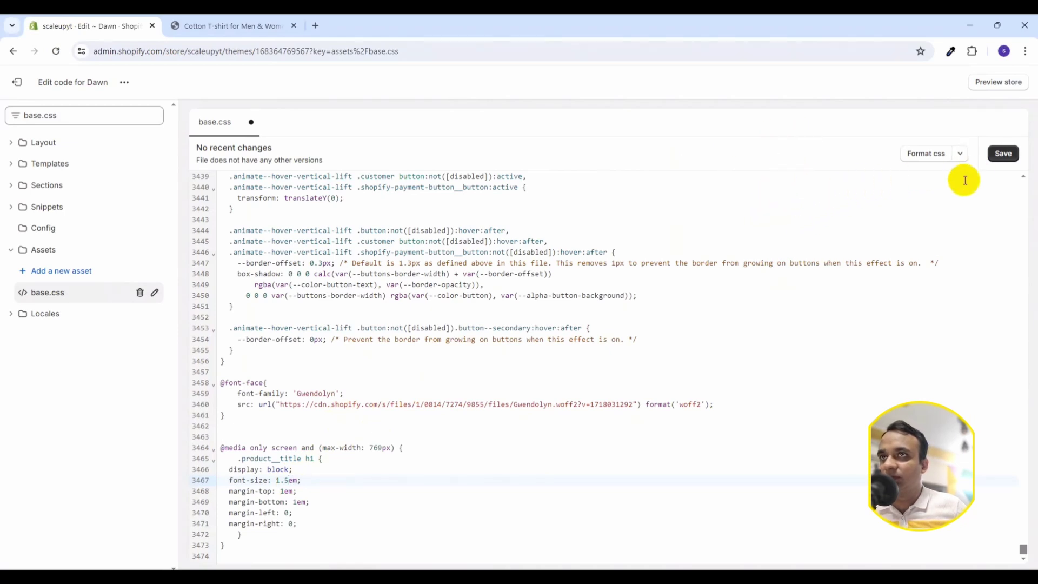
click(1004, 153)
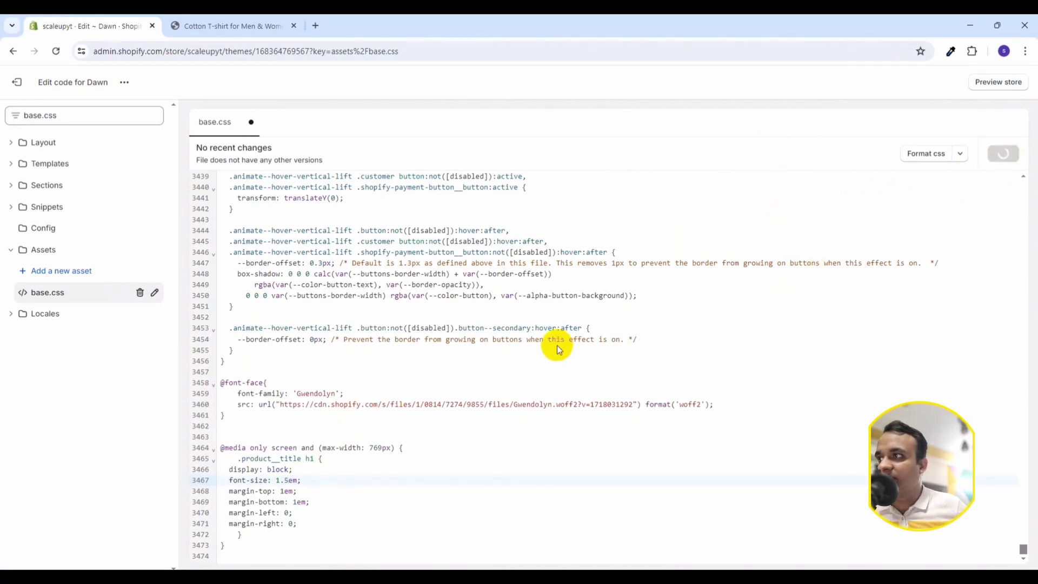
click(205, 23)
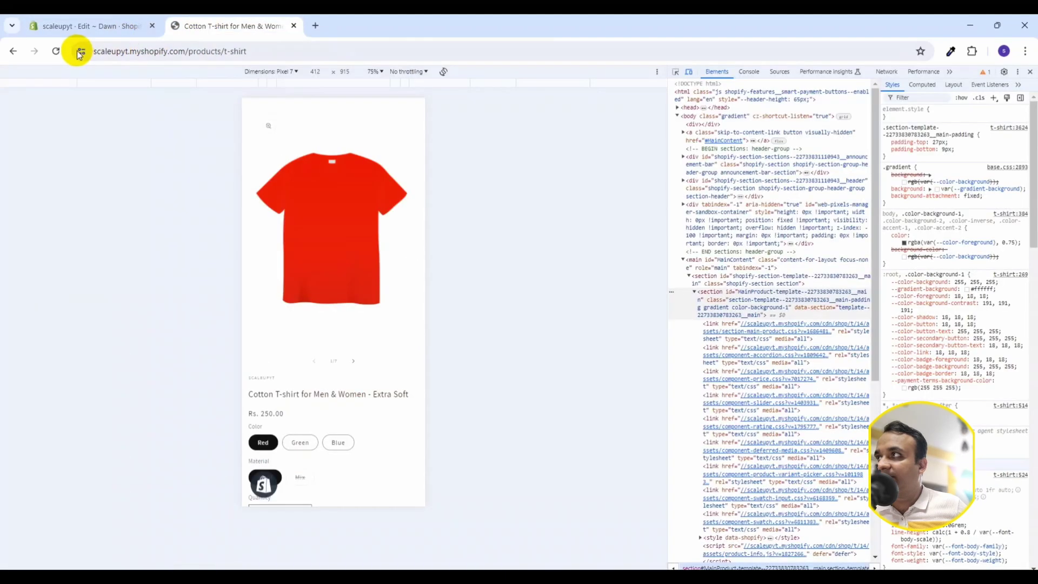
click(56, 52)
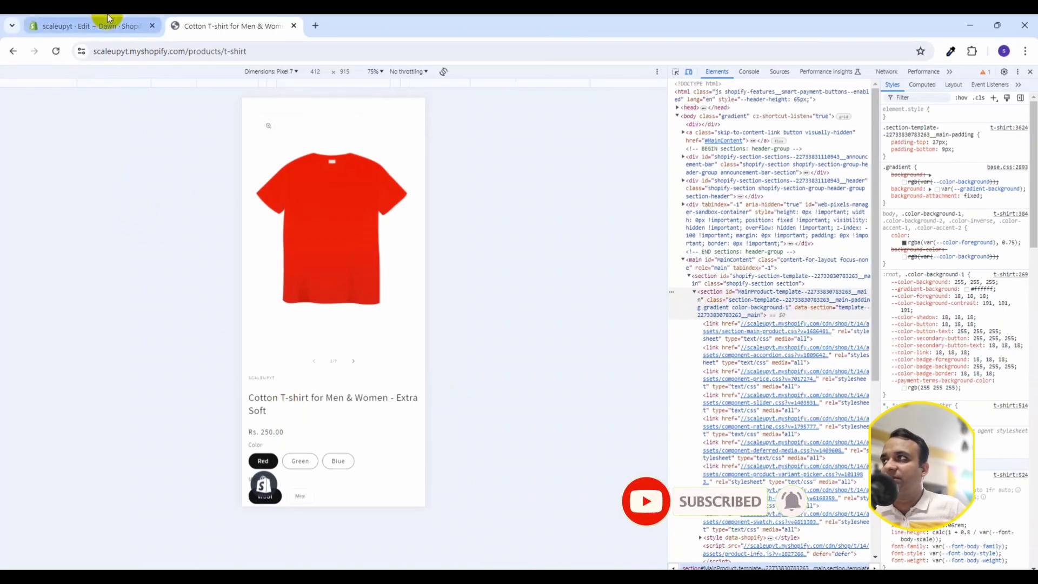
mouse_move(89, 26)
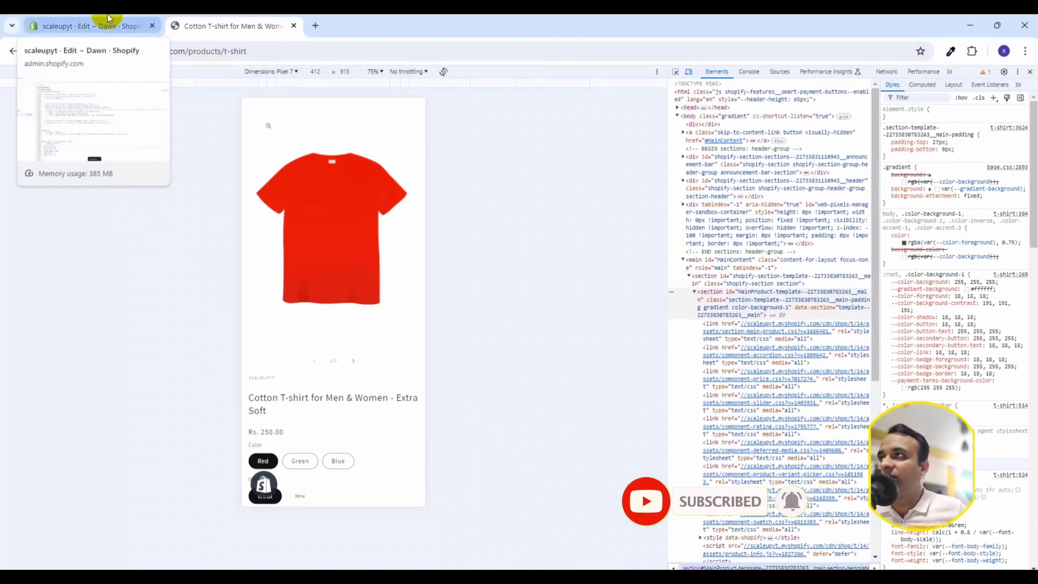
click(109, 18)
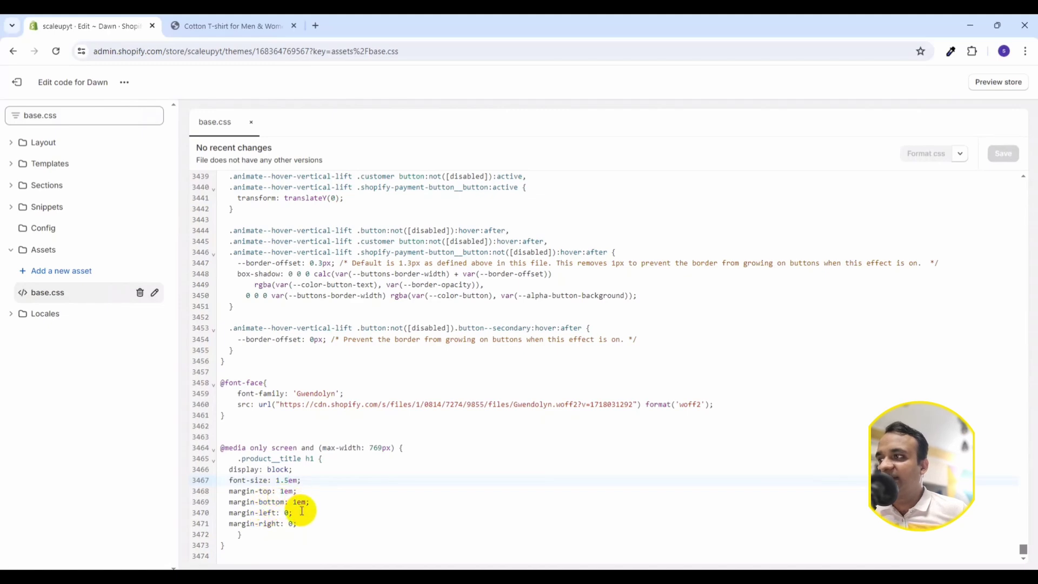
click(222, 26)
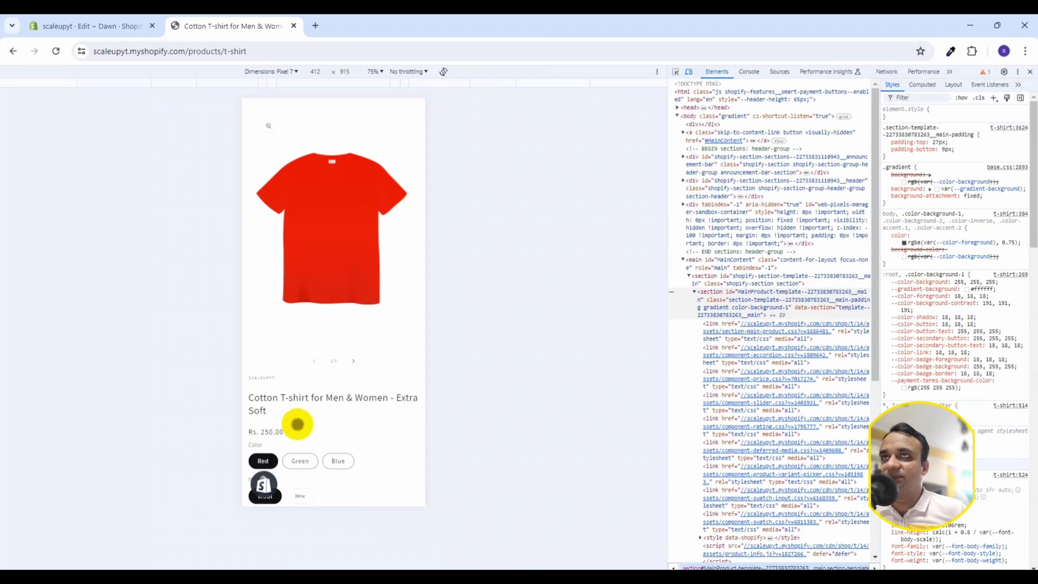
- Close DevTools so the T-shirt page shows its full-width desktop layout
click(1029, 71)
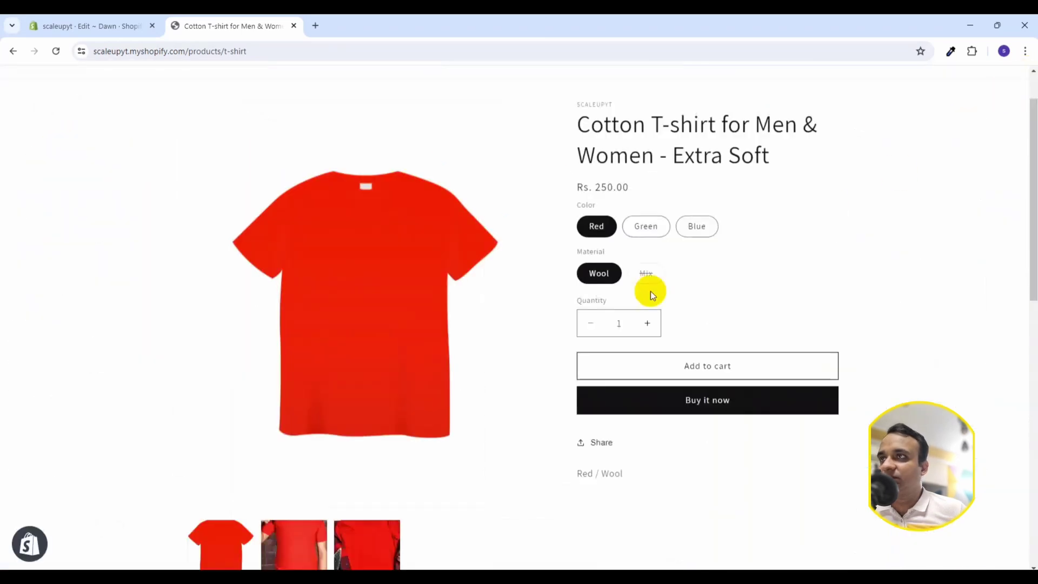
scroll(507, 326, up, 1)
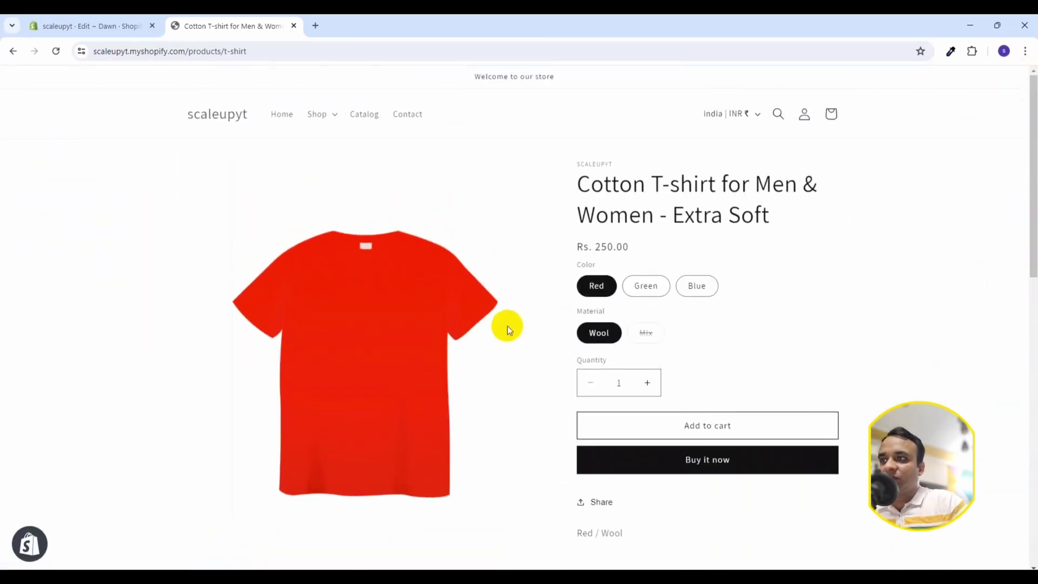